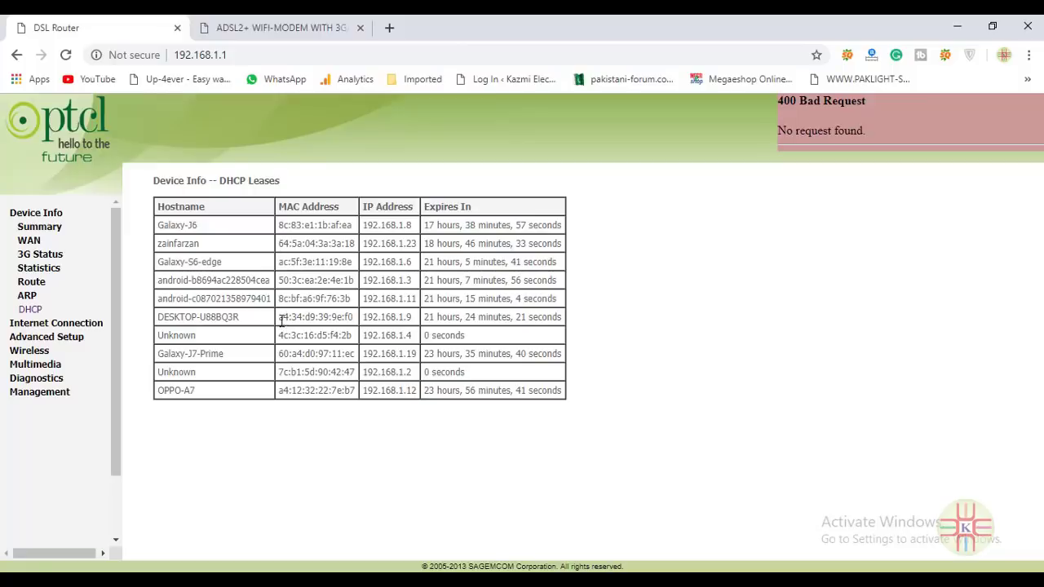
# - Copy the MAC address of DESKTOP-U88BQ3R from the DHCP leases table
pyautogui.moveTo(280, 318); pyautogui.dragTo(358, 325)
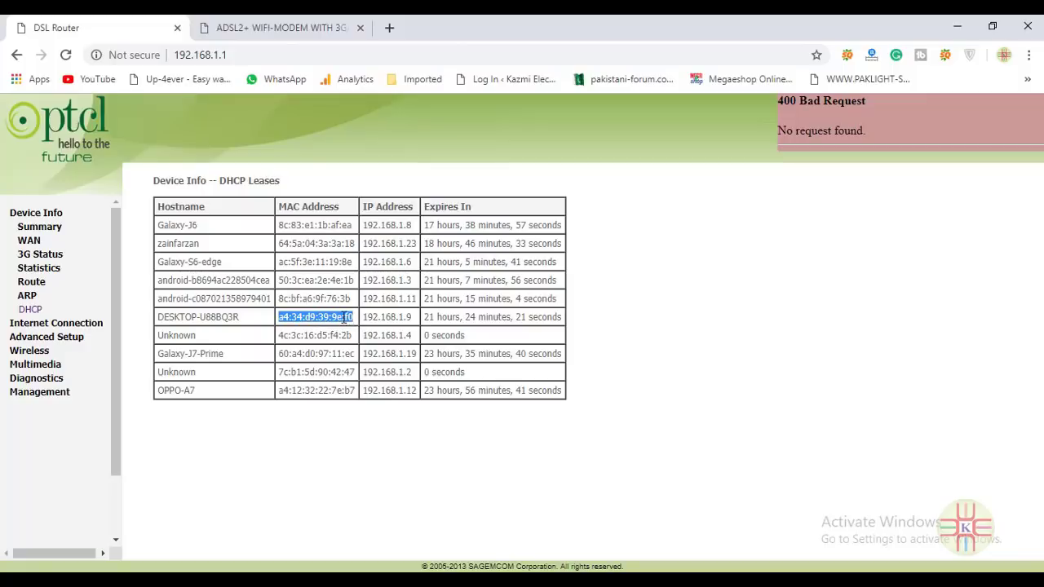
pyautogui.rightClick(343, 320)
pyautogui.click(371, 330)
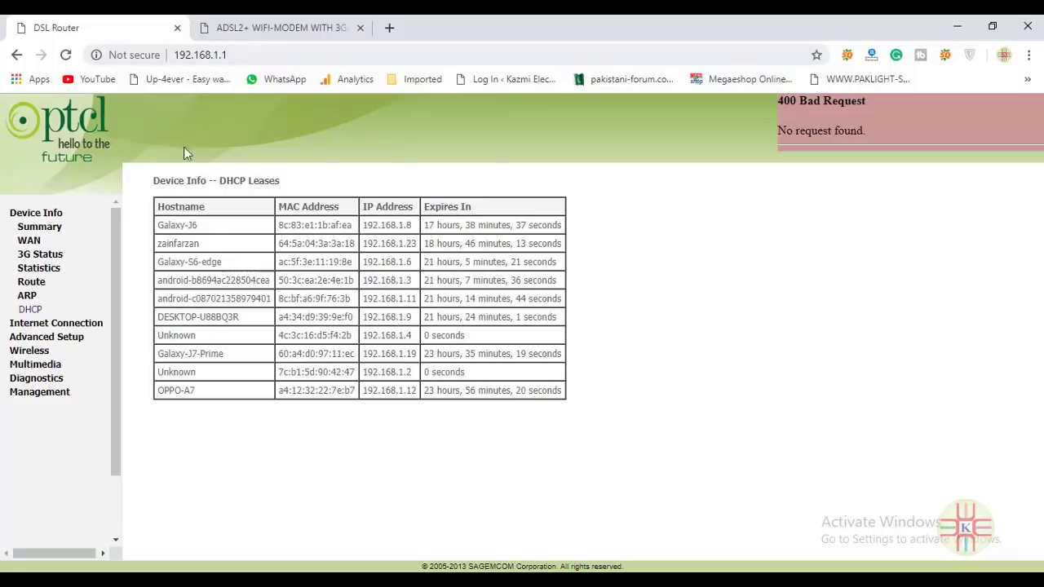
# - Switch to the modem at 192.168.10.1 and enable Bandwidth Control in its advanced setup
pyautogui.click(53, 342)
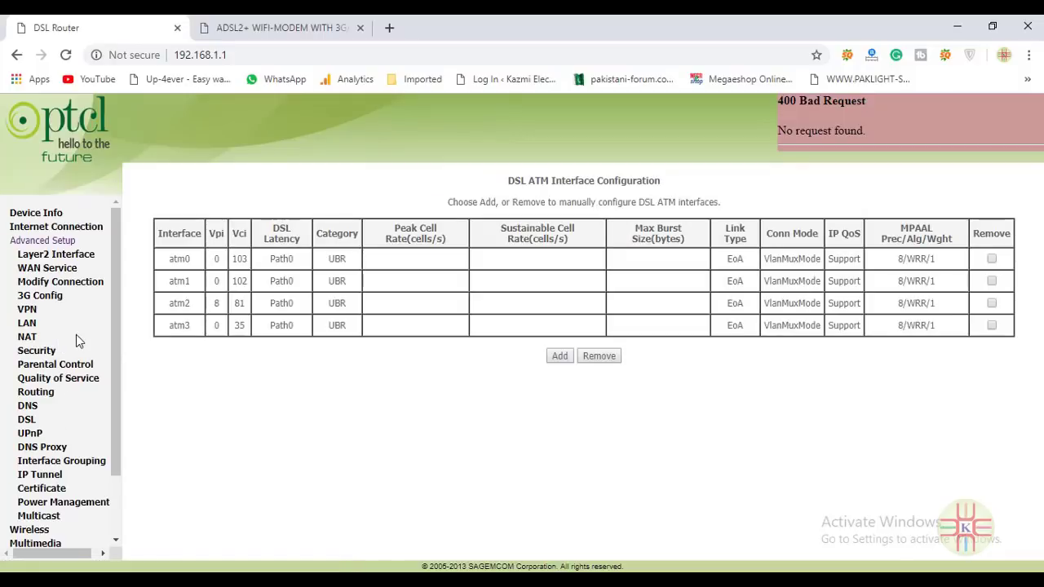
pyautogui.click(271, 31)
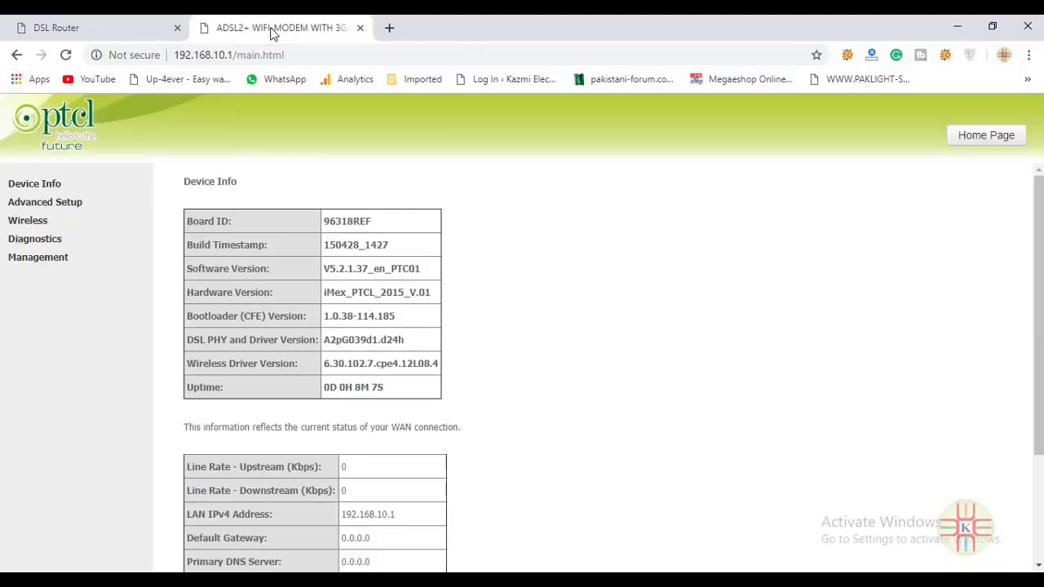
pyautogui.click(38, 210)
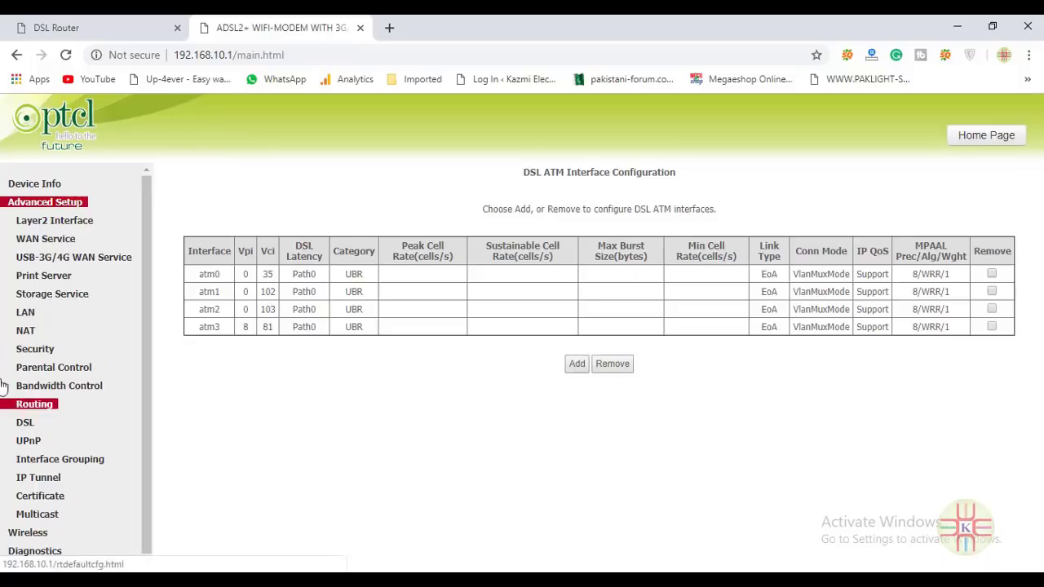
pyautogui.click(76, 391)
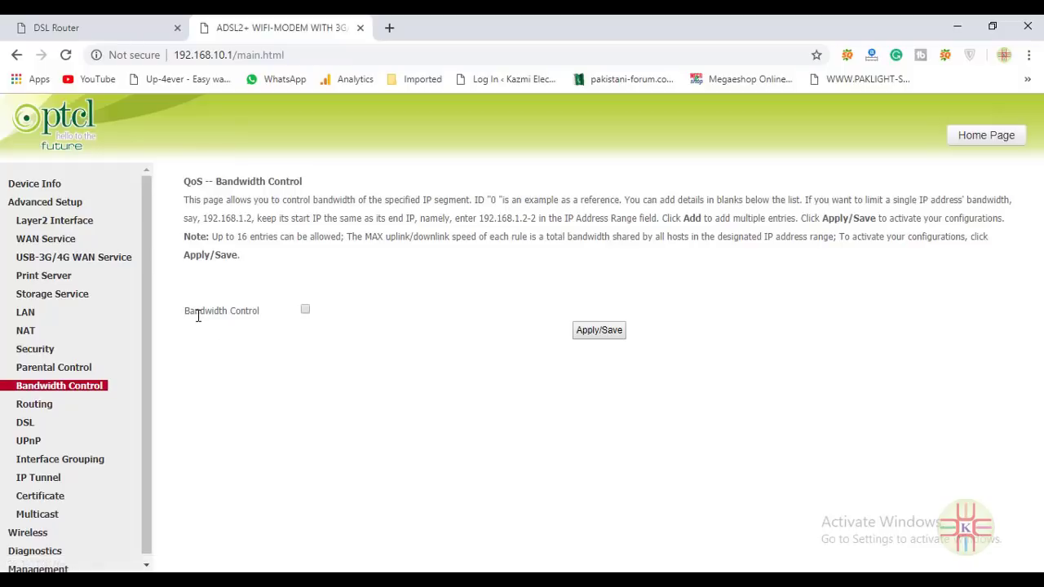
pyautogui.click(305, 311)
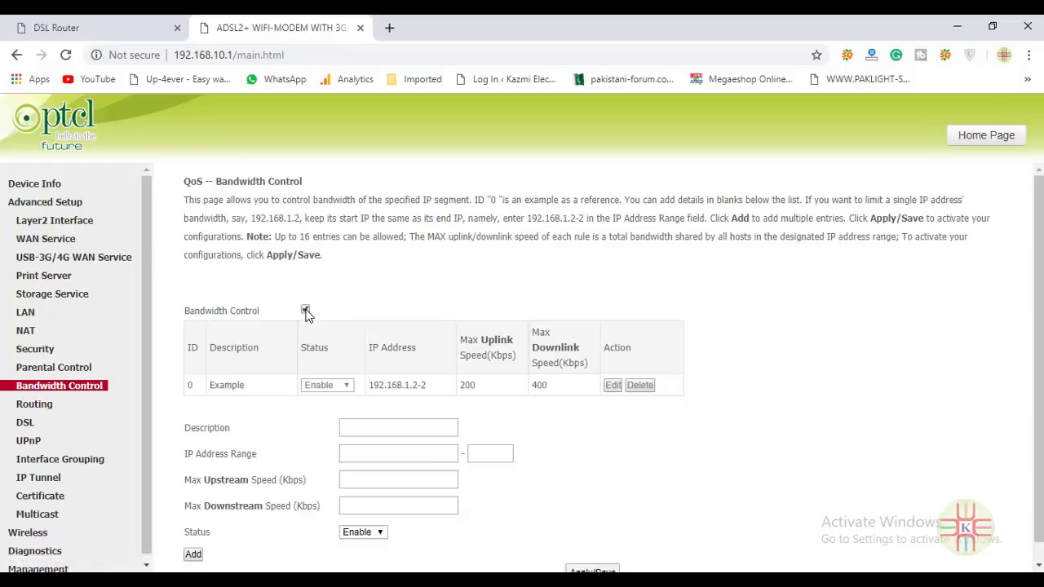
pyautogui.scroll(-1, 380, 298)
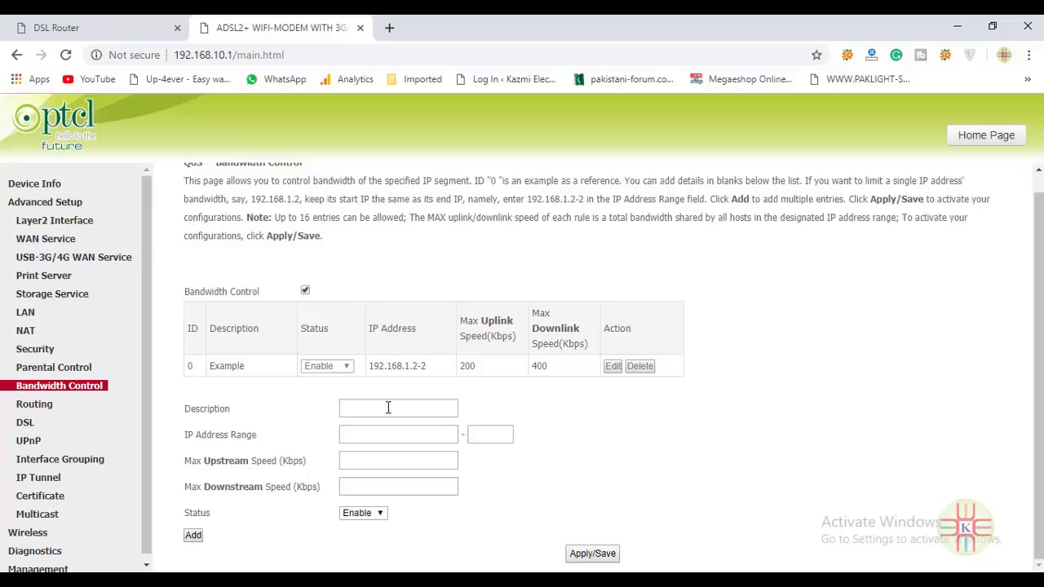
# - Switch back to the router at 192.168.1.1 and review the IP addresses in its DHCP leases table
pyautogui.click(110, 28)
pyautogui.click(36, 213)
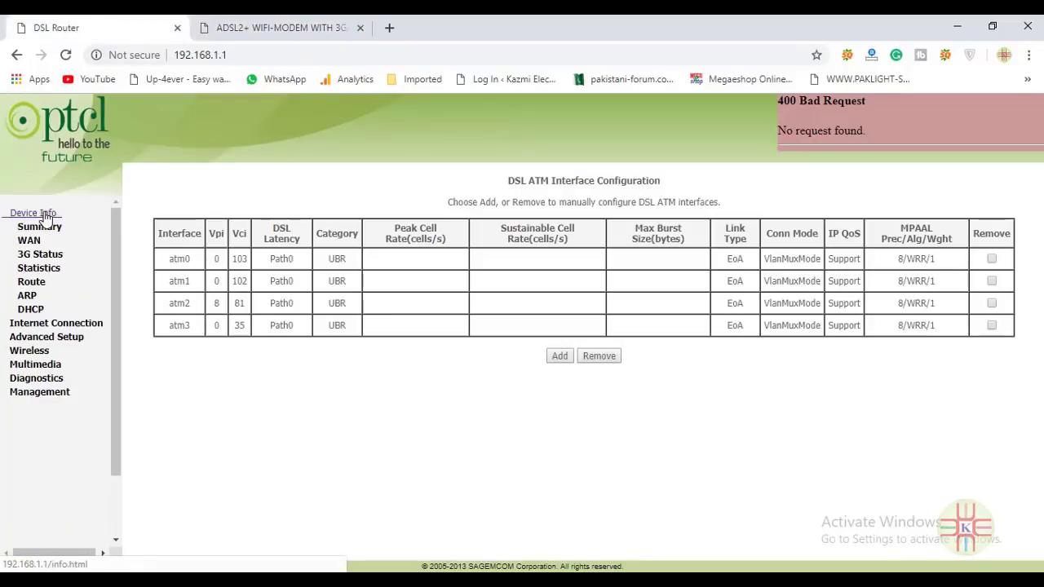
pyautogui.click(42, 310)
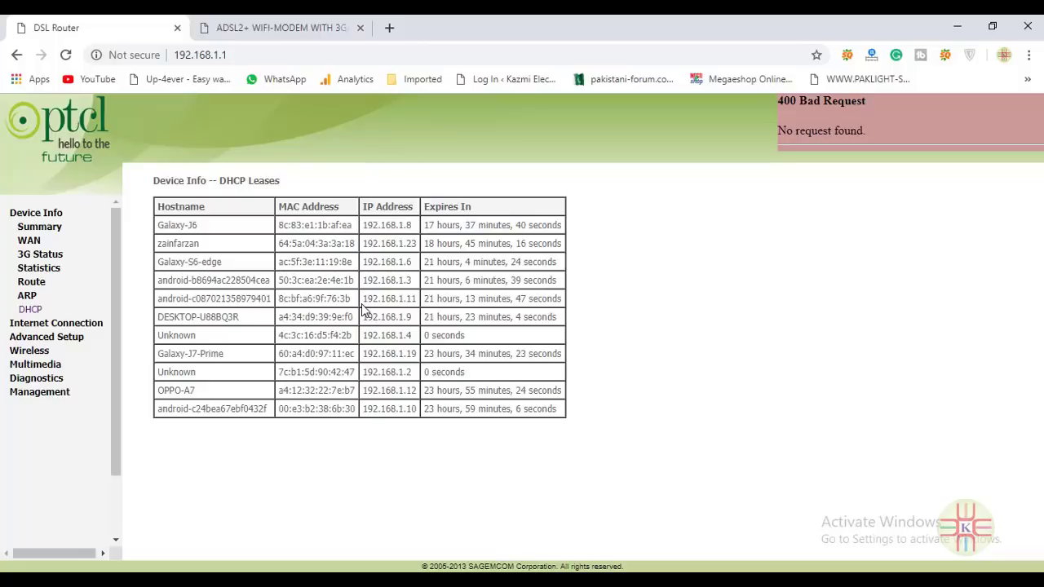
# - In the 192.168.10.1 modem's new bandwidth rule, enter the description "self" and the IP address range 192.168.10.2-2
pyautogui.click(272, 31)
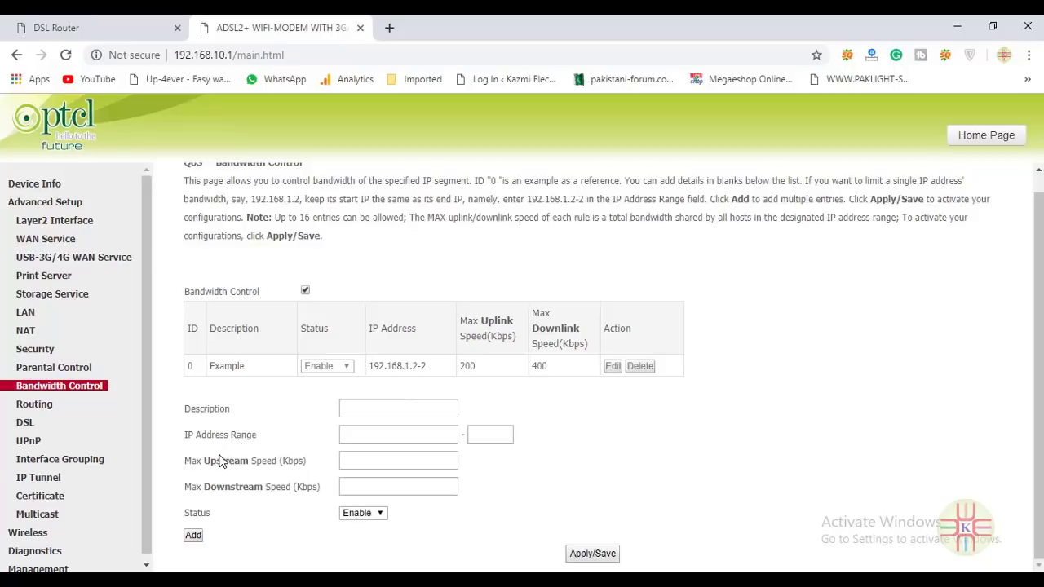
pyautogui.click(351, 405)
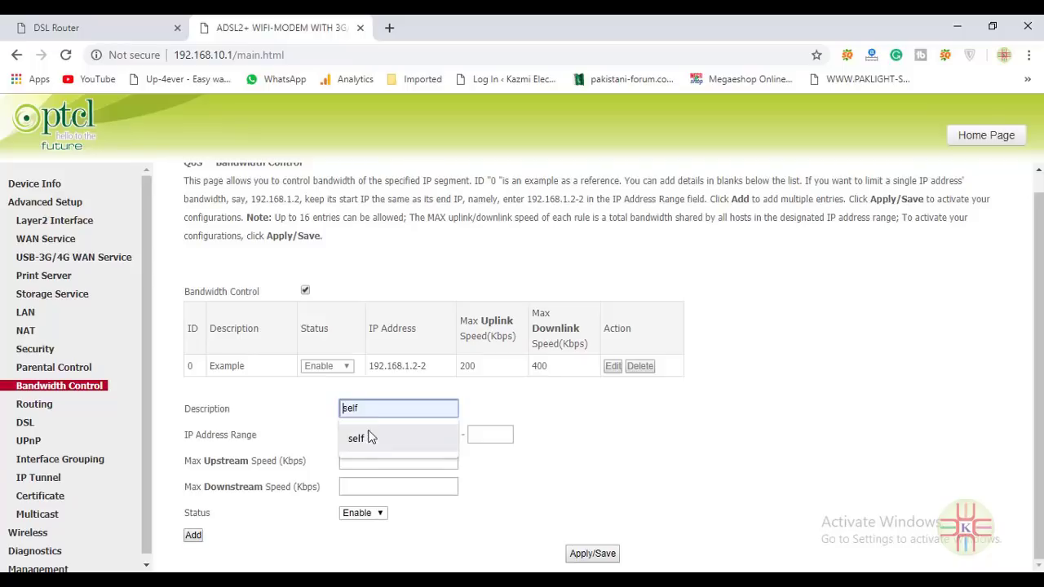
pyautogui.click(363, 437)
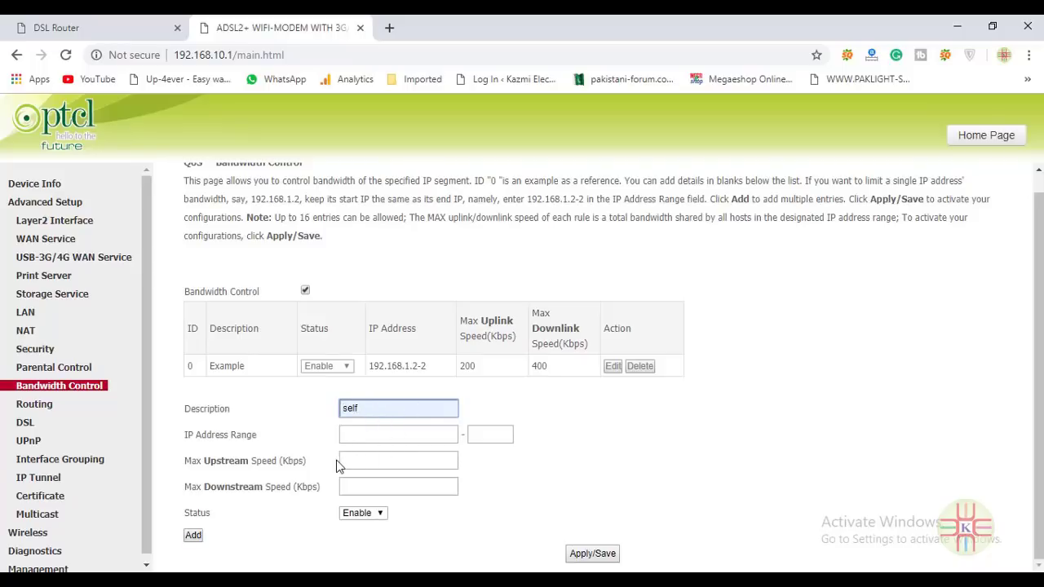
pyautogui.click(370, 432)
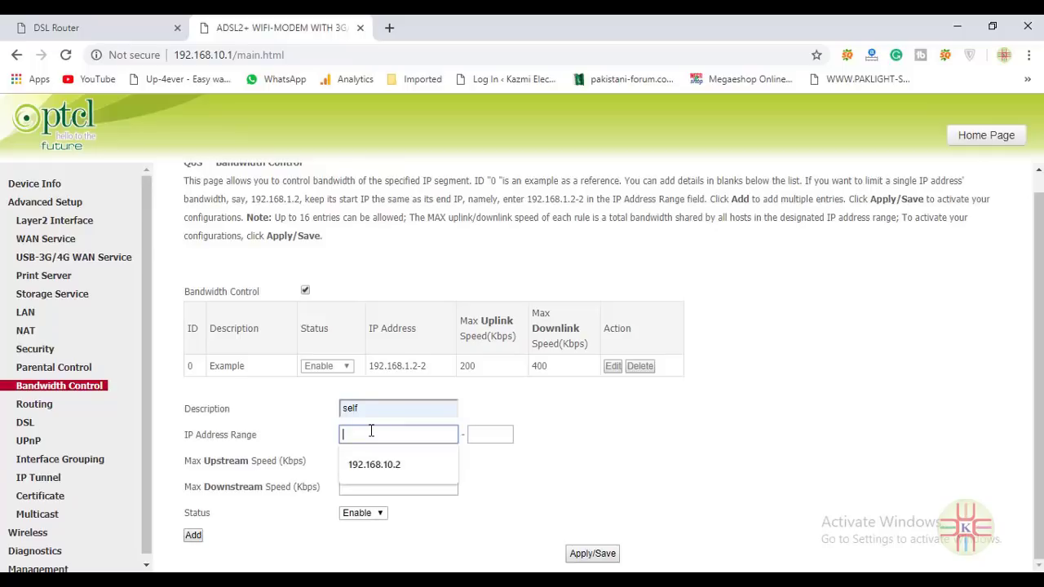
pyautogui.click(375, 464)
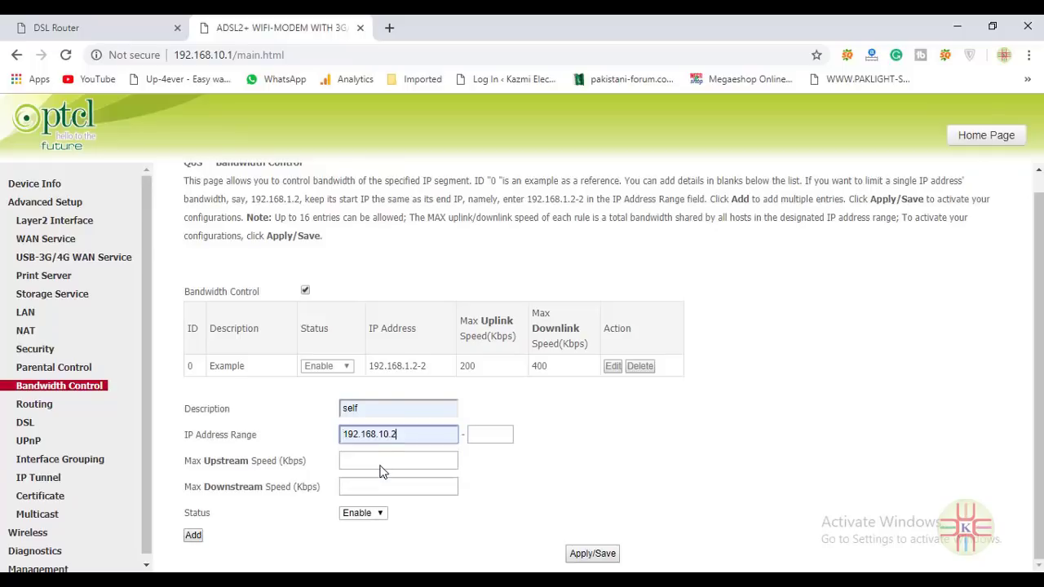
pyautogui.click(491, 434)
pyautogui.write('18')
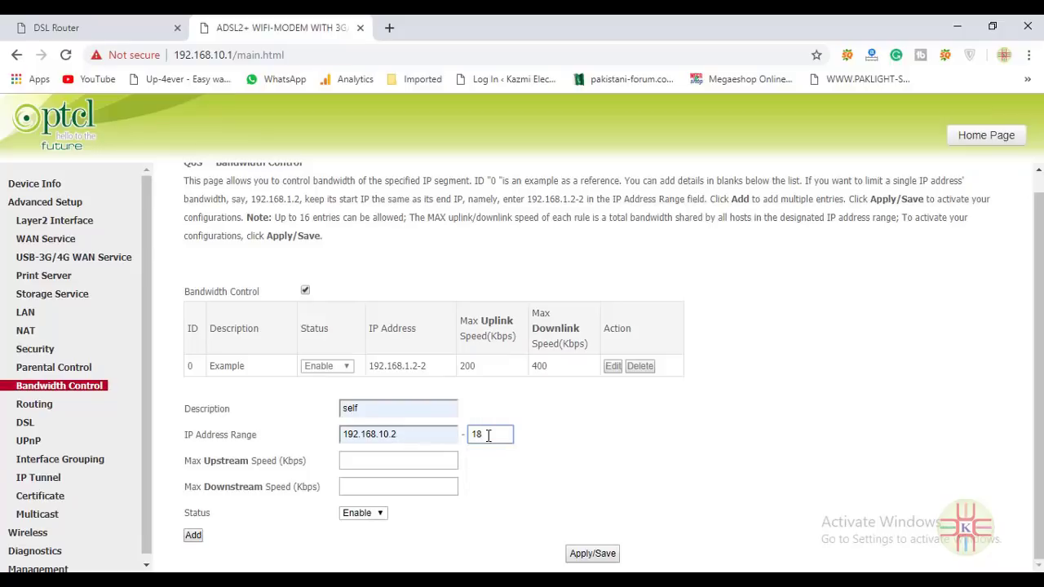
pyautogui.press('BackSpace')
pyautogui.press('BackSpace')
# - Set the rule's maximum upstream speed to 256 Kbps and its maximum downstream speed to 1024 Kbps
pyautogui.click(360, 460)
pyautogui.write('256')
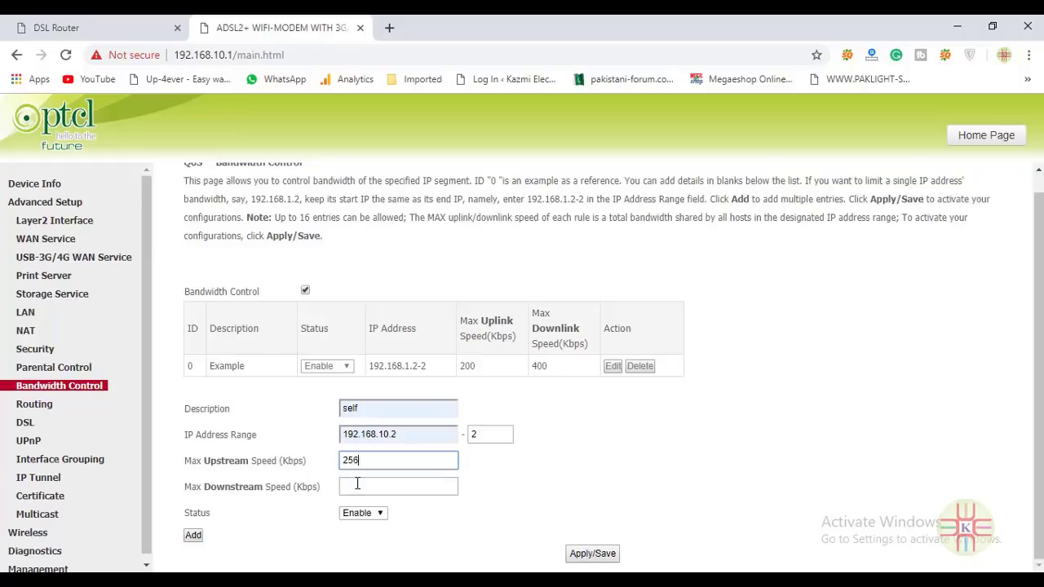
pyautogui.click(357, 484)
pyautogui.write('1024')
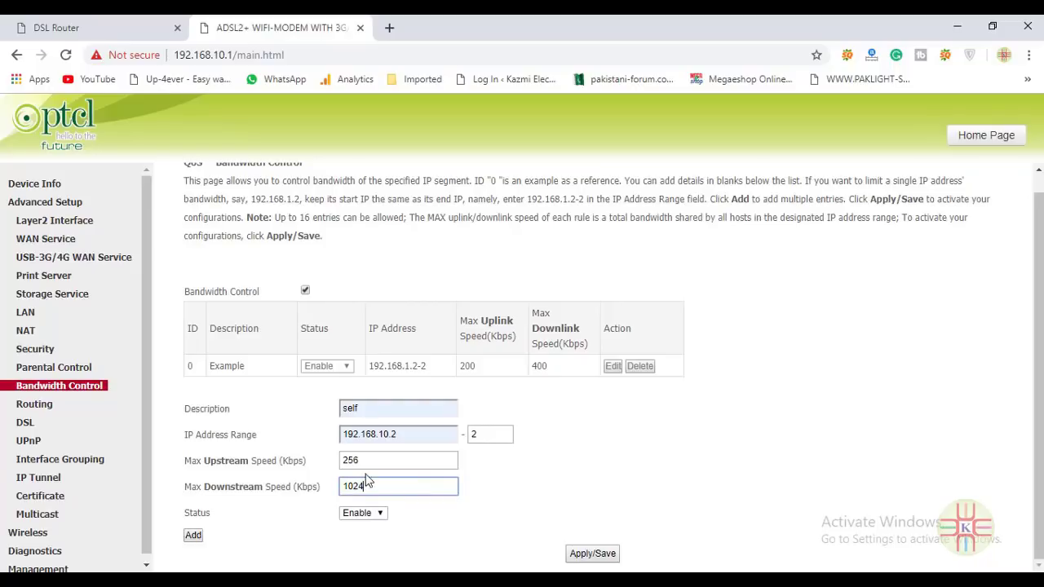
pyautogui.doubleClick(346, 459)
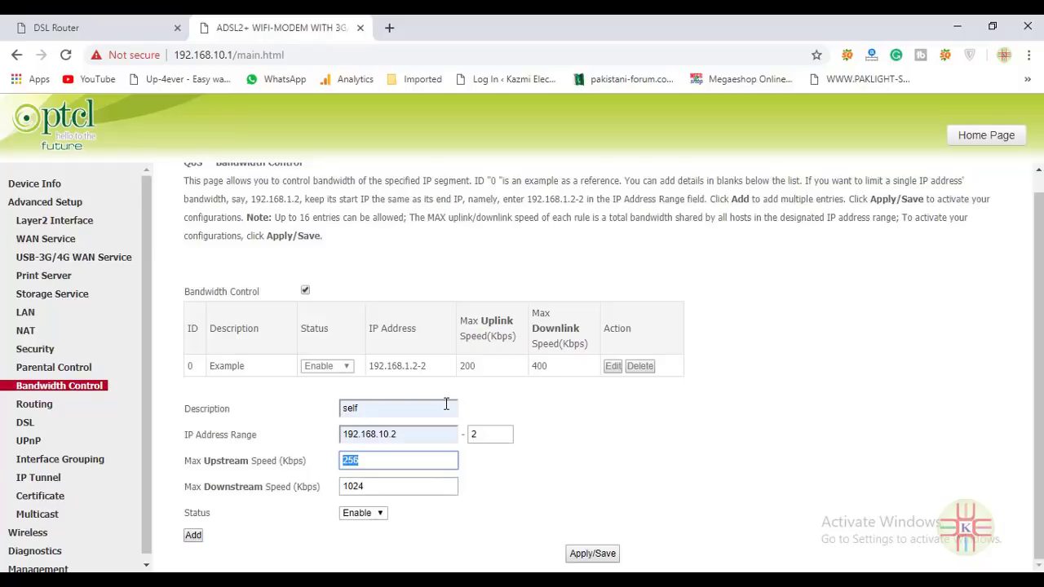
pyautogui.click(409, 436)
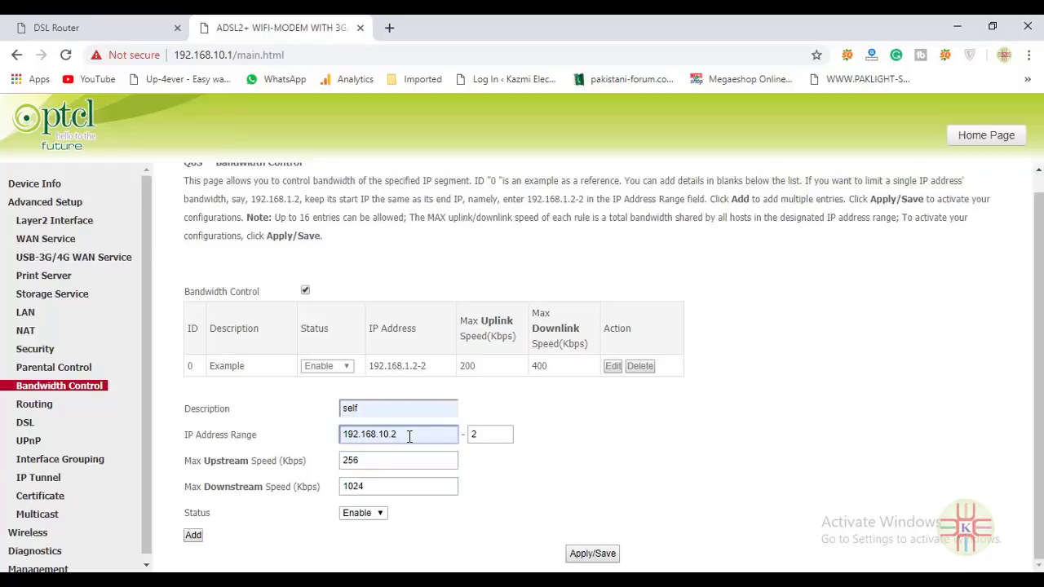
pyautogui.click(486, 434)
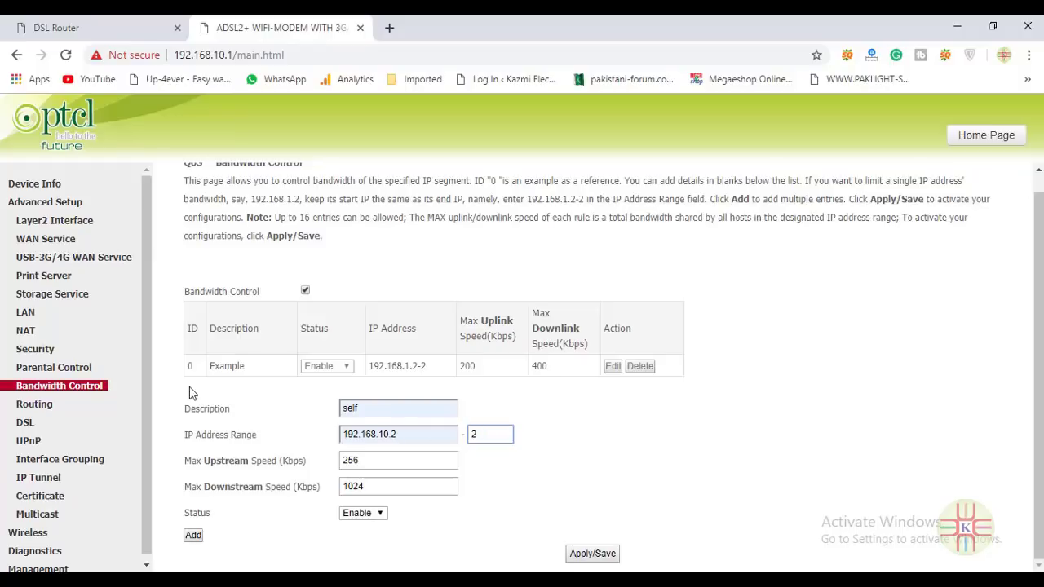
# - Add and save a static DHCP lease in the LAN setup, assigning 192.168.10.2 to MAC address a4:34:d9:39:9e:f0
pyautogui.click(49, 204)
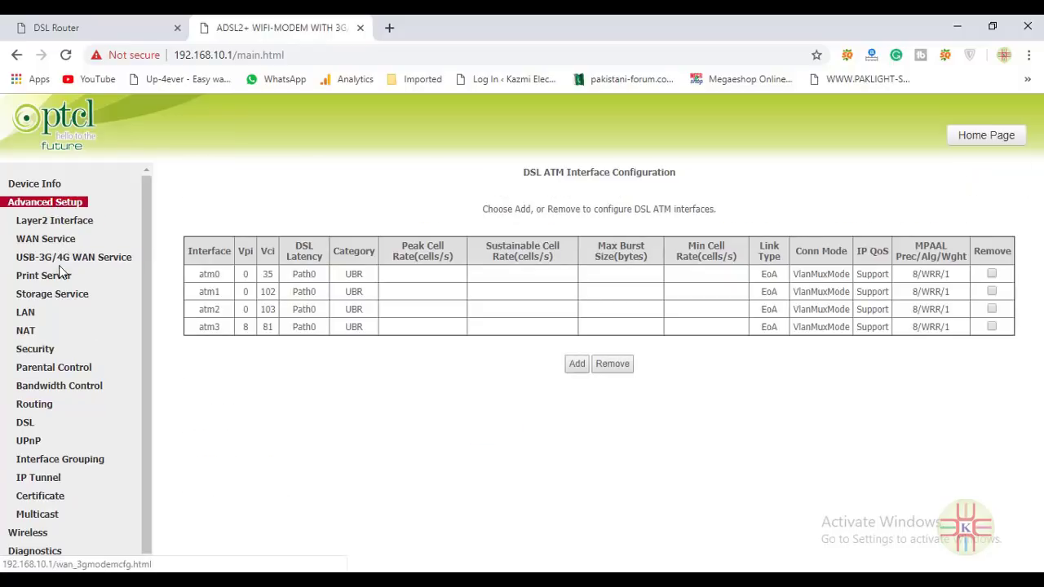
pyautogui.click(25, 315)
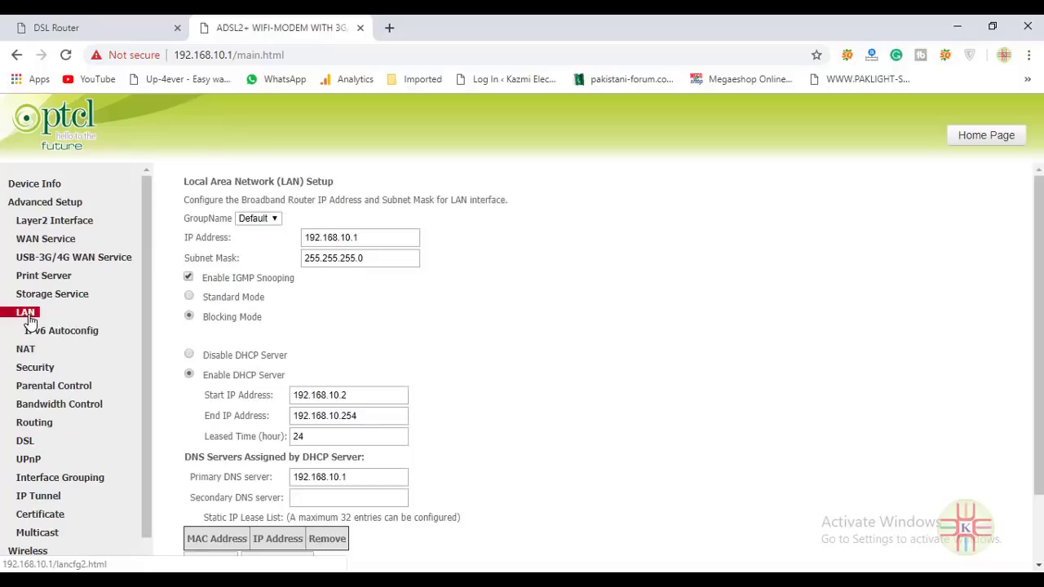
pyautogui.scroll(-1, 489, 362)
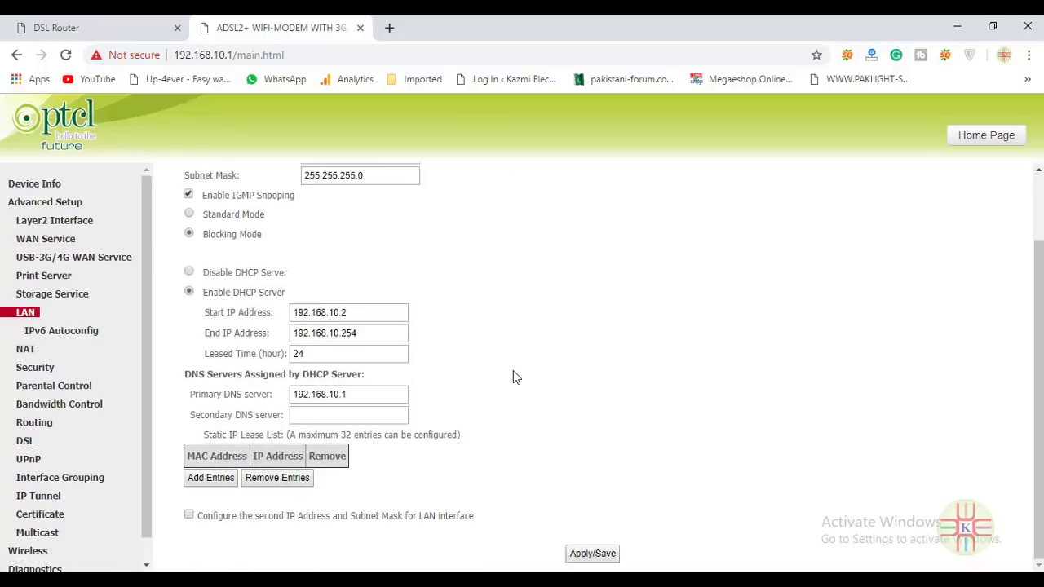
pyautogui.click(364, 312)
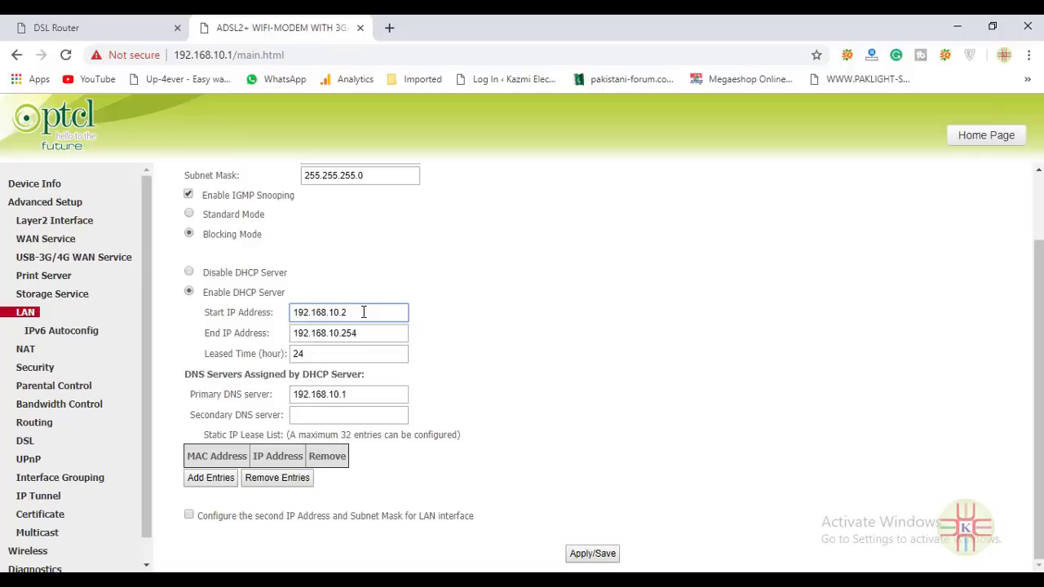
pyautogui.click(211, 480)
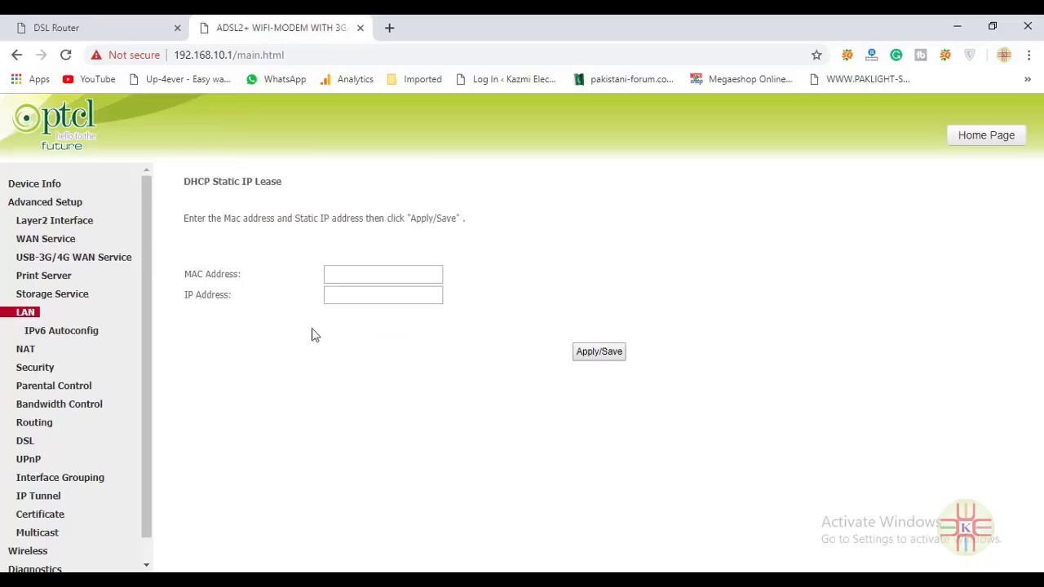
pyautogui.click(350, 273)
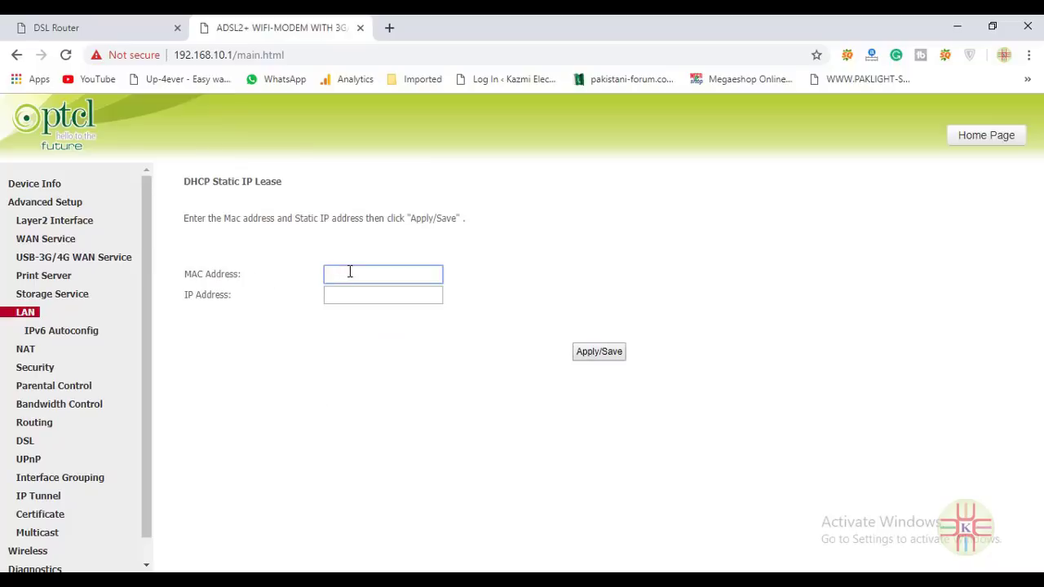
pyautogui.write('a4:34:d9:39:9e:f0')
pyautogui.click(344, 296)
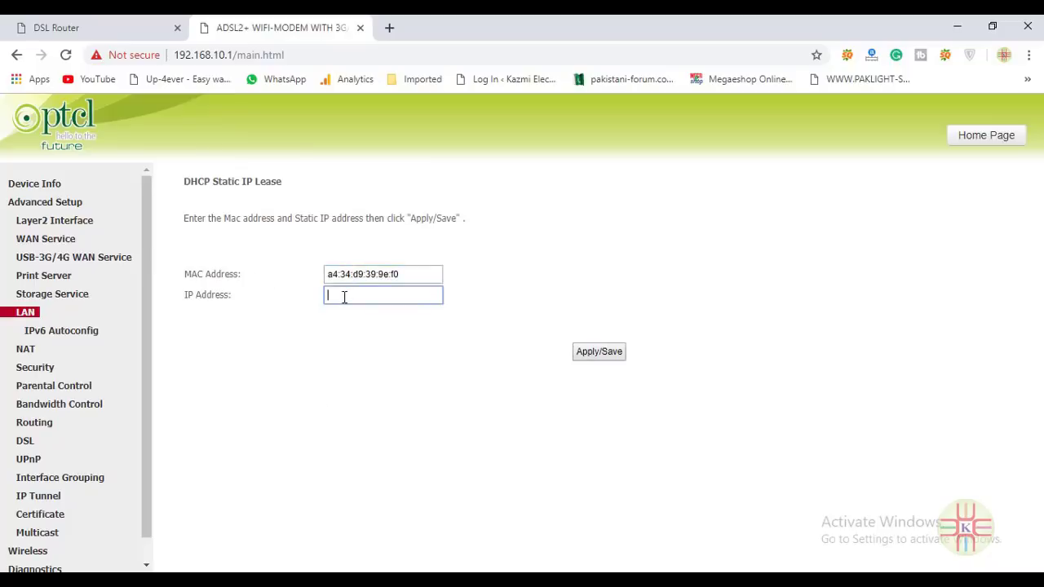
pyautogui.write('192.168.10.2')
pyautogui.click(591, 357)
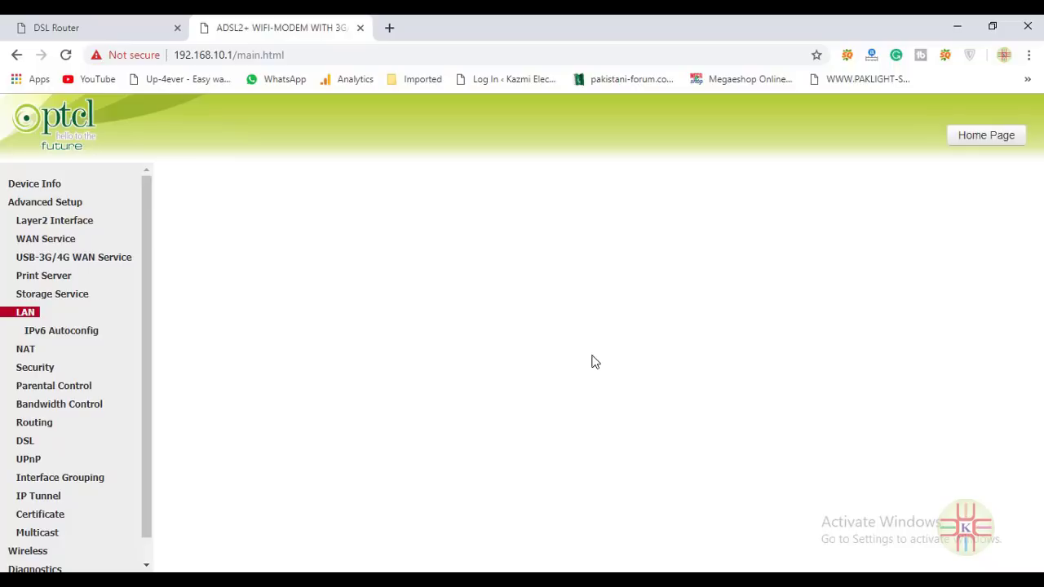
pyautogui.scroll(-2, 508, 408)
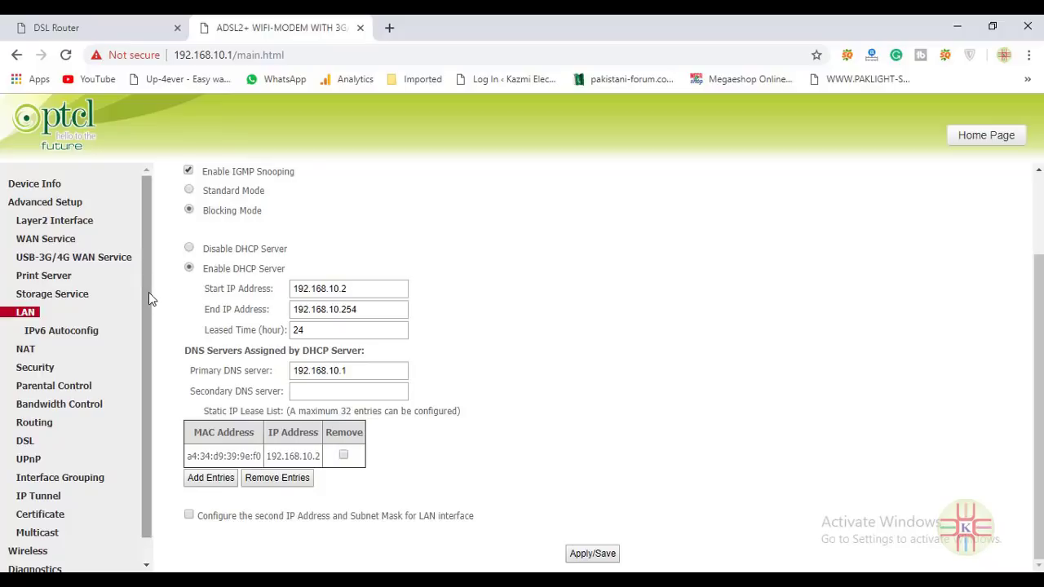
# - Return to the router at 192.168.1.1 and check its DHCP leases table
pyautogui.moveTo(142, 301); pyautogui.dragTo(147, 330)
pyautogui.click(34, 183)
pyautogui.click(88, 27)
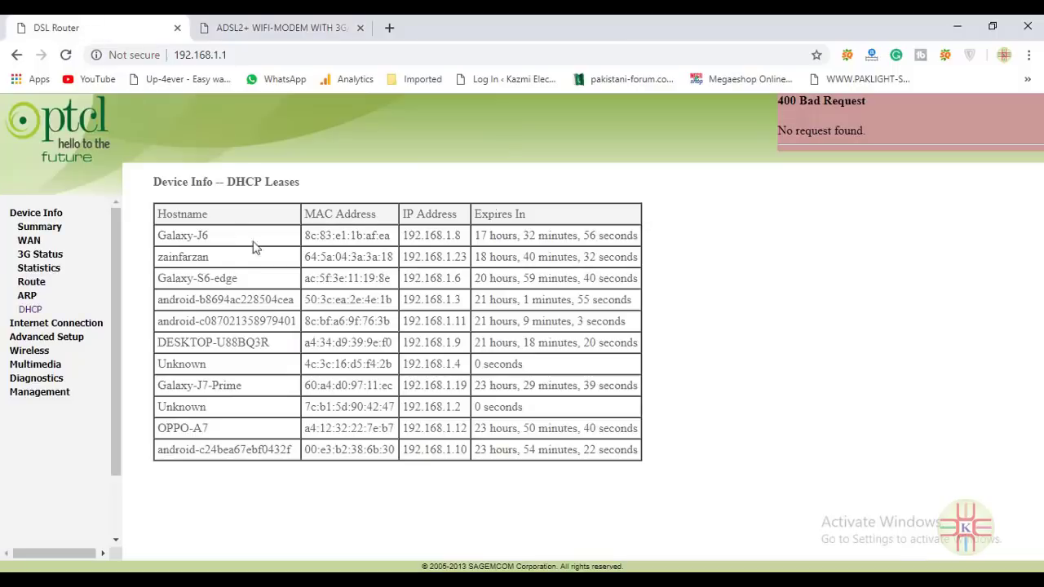